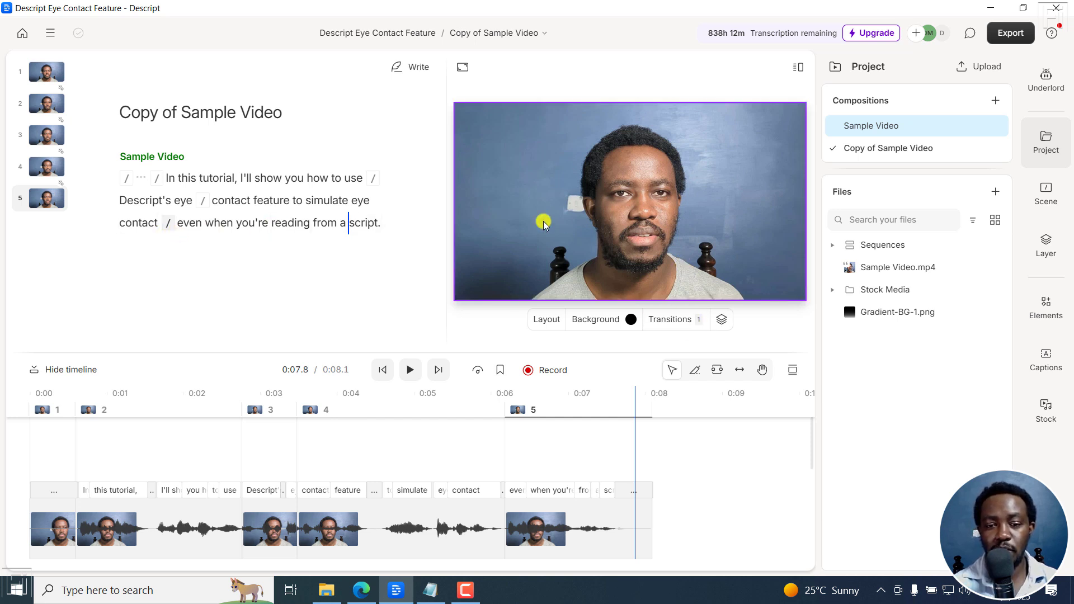
Return the playhead to the very beginning of the Copy of Sample Video composition.
{"action": "left_click", "coordinate": [381, 371]}
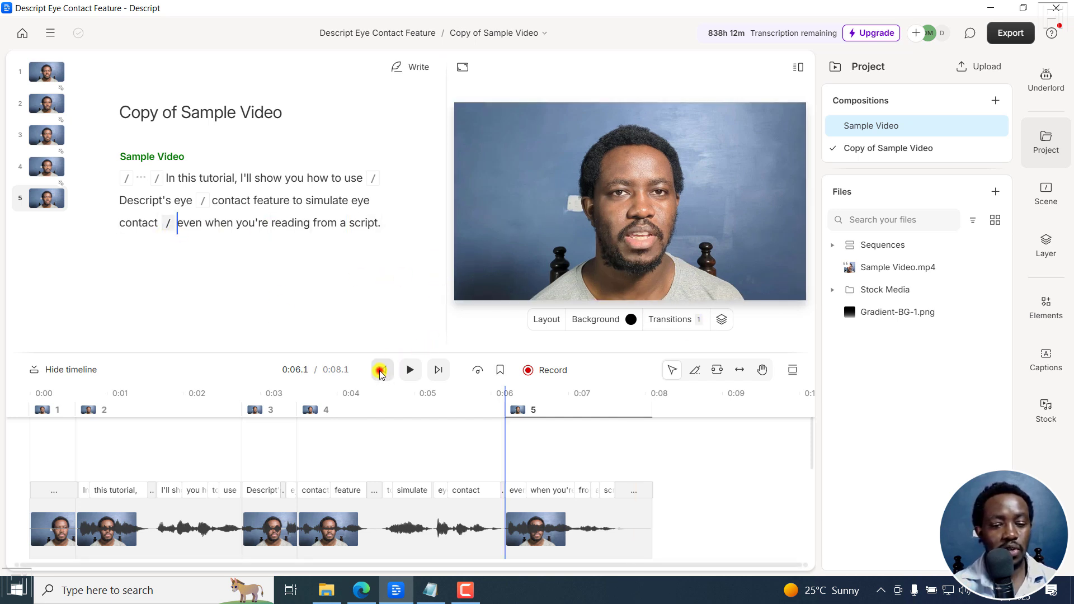
{"action": "left_click", "coordinate": [380, 370]}
{"action": "left_click", "coordinate": [380, 371]}
{"action": "left_click", "coordinate": [380, 370]}
{"action": "left_click", "coordinate": [380, 371]}
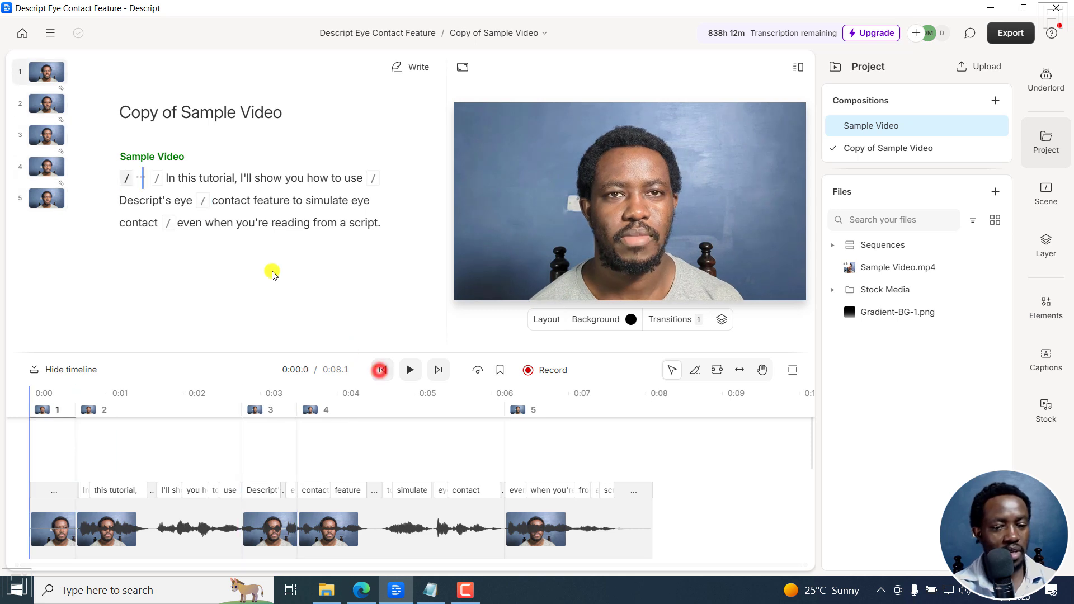
Assign the gallery avatar of the man in a dark sweater on a pink and purple painted background to the Sample Video speaker.
{"action": "left_click", "coordinate": [157, 158]}
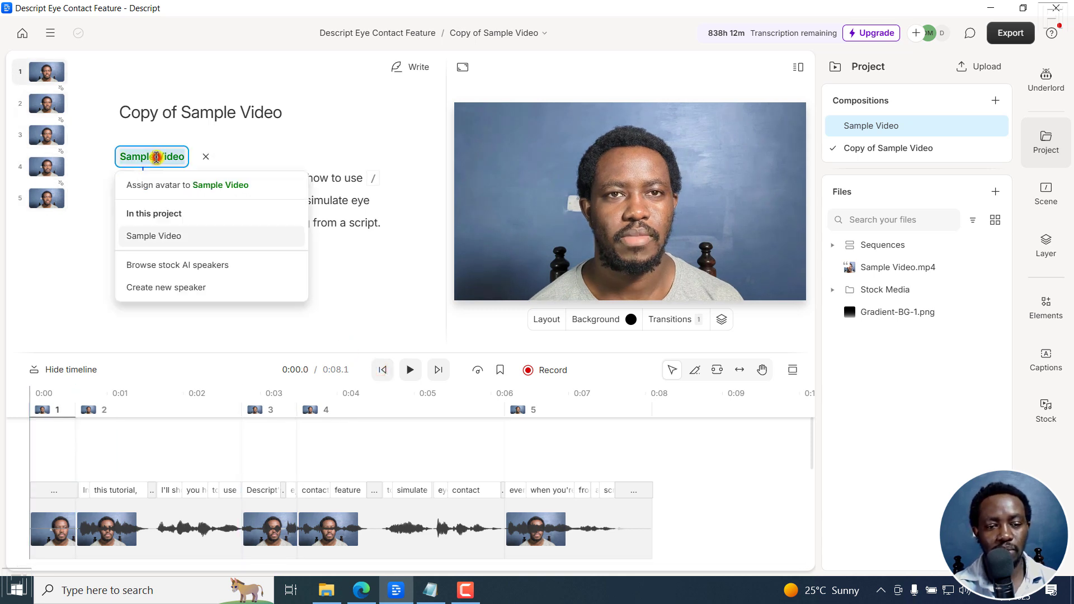
{"action": "left_click", "coordinate": [162, 187]}
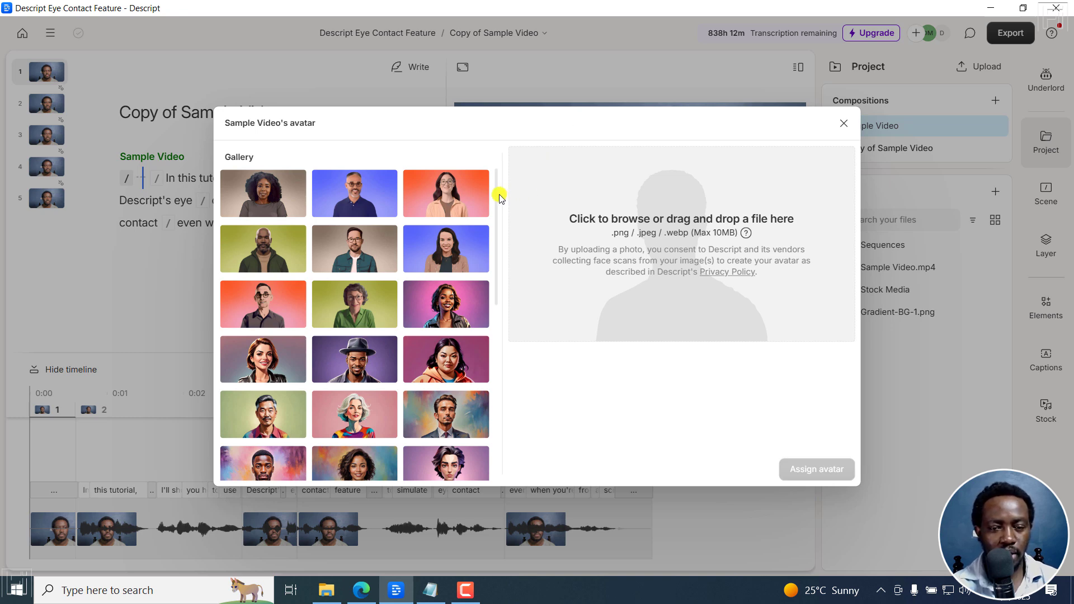
{"action": "left_click_drag", "start_coordinate": [498, 198], "coordinate": [499, 267]}
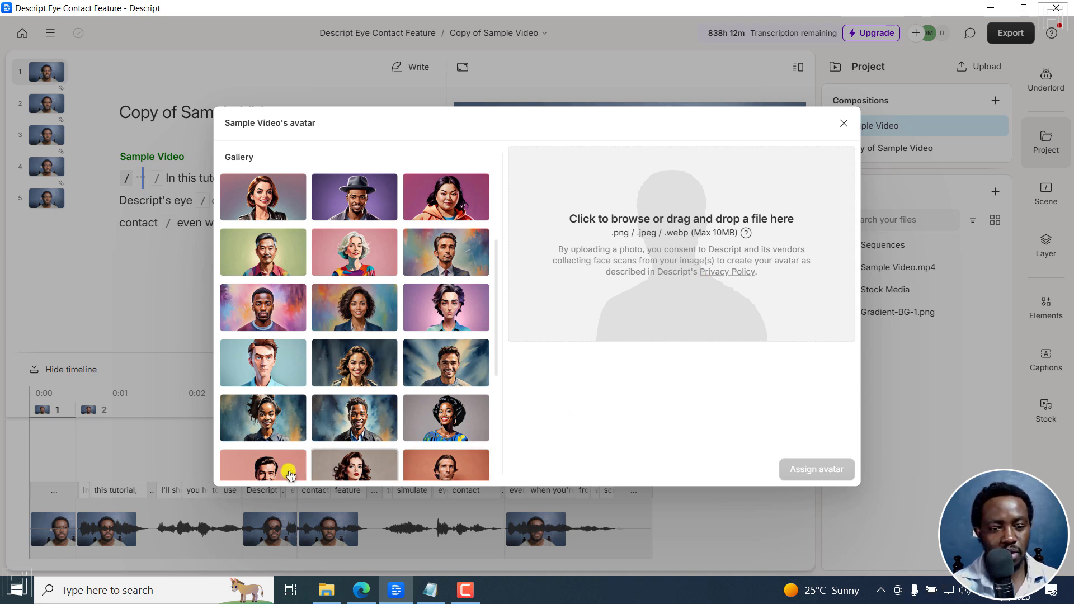
{"action": "left_click", "coordinate": [261, 306]}
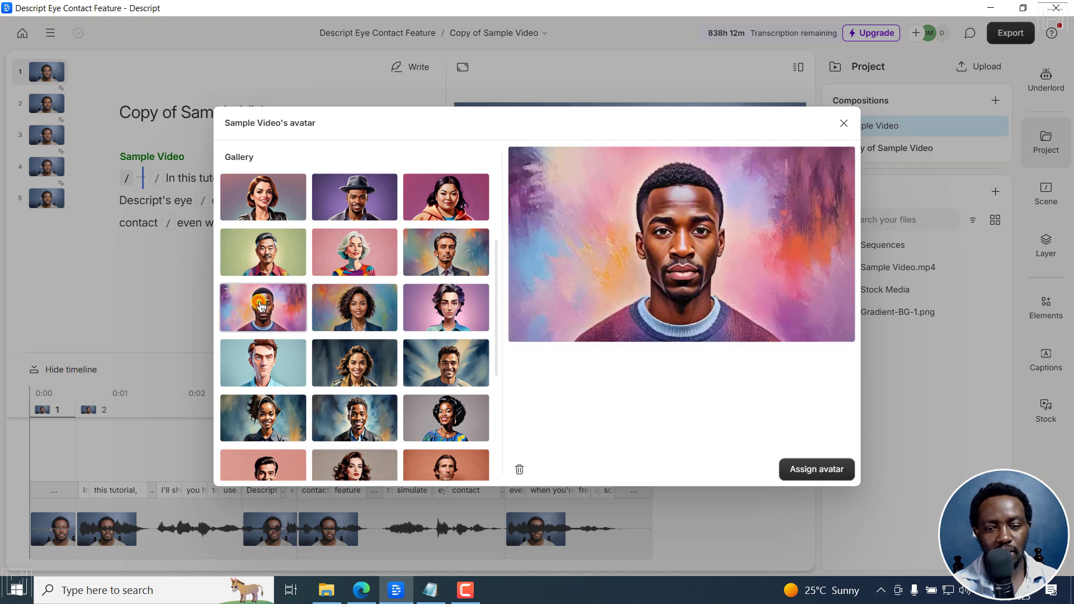
{"action": "left_click", "coordinate": [809, 472]}
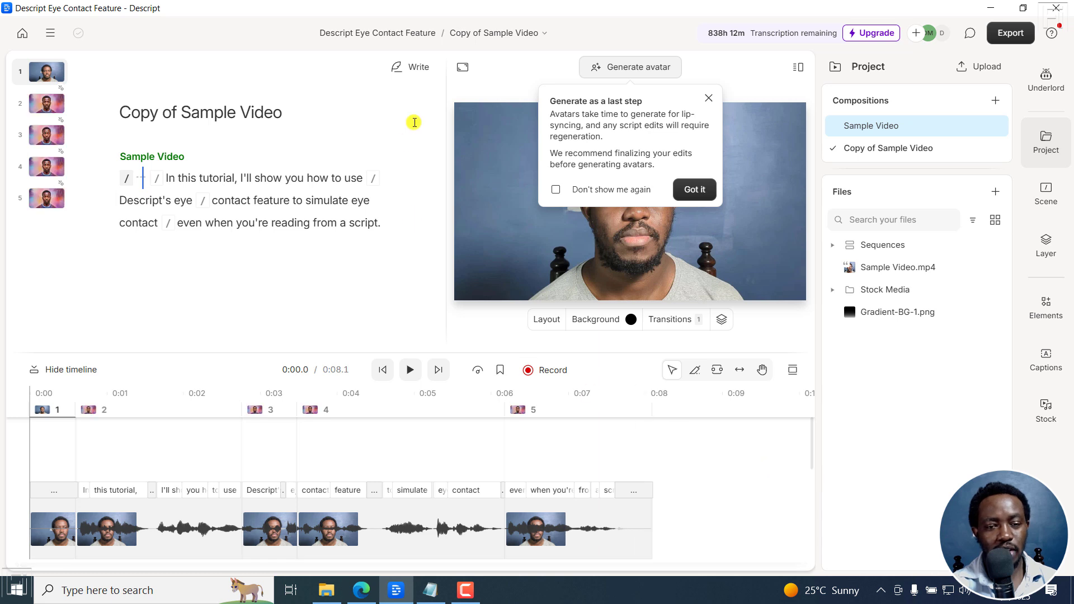
{"action": "left_click", "coordinate": [706, 100]}
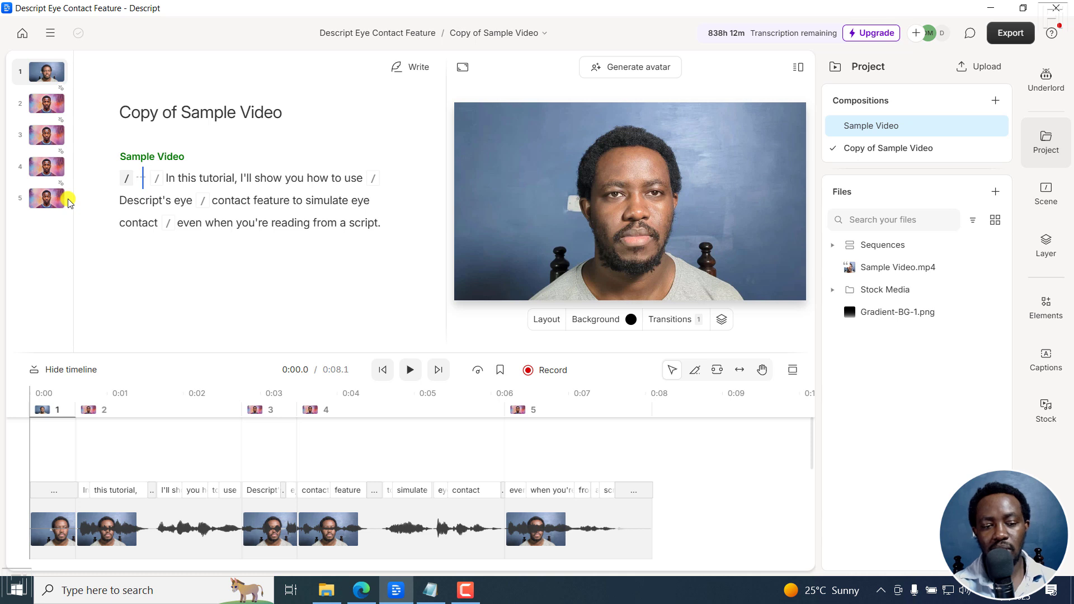
Compare the first two scenes, then delete the opening silent gap before "In this tutorial" together with its scene.
{"action": "left_click", "coordinate": [52, 411]}
{"action": "left_click", "coordinate": [101, 412]}
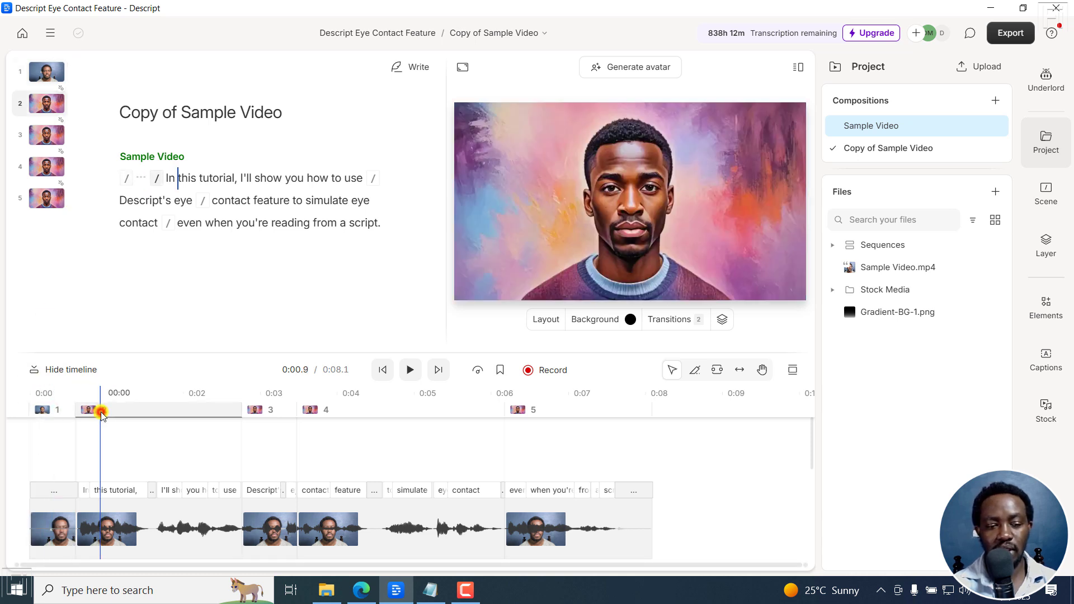
{"action": "left_click", "coordinate": [57, 411]}
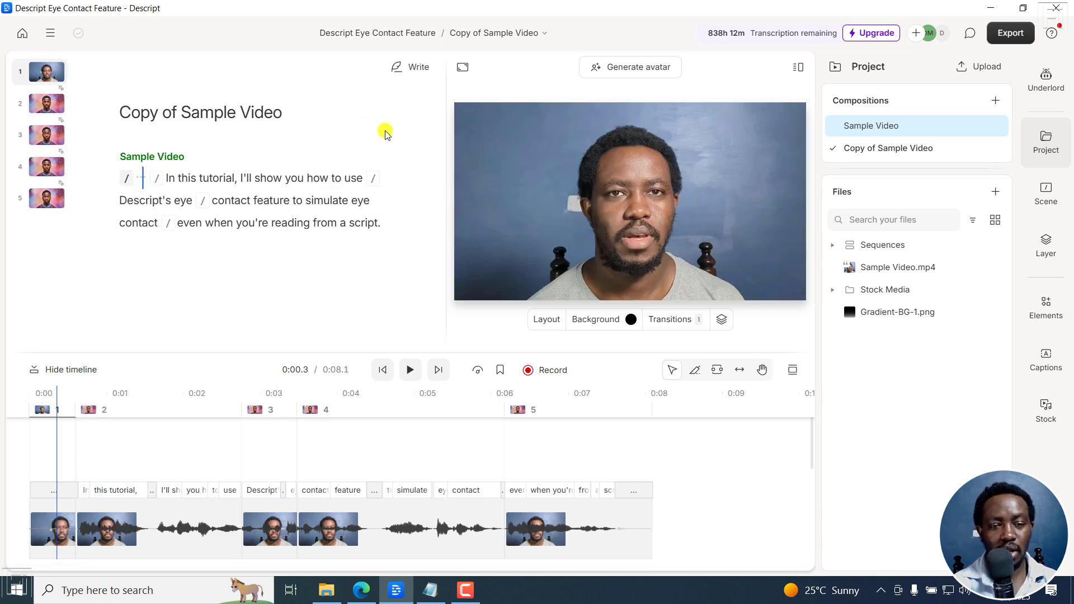
{"action": "left_click", "coordinate": [147, 177]}
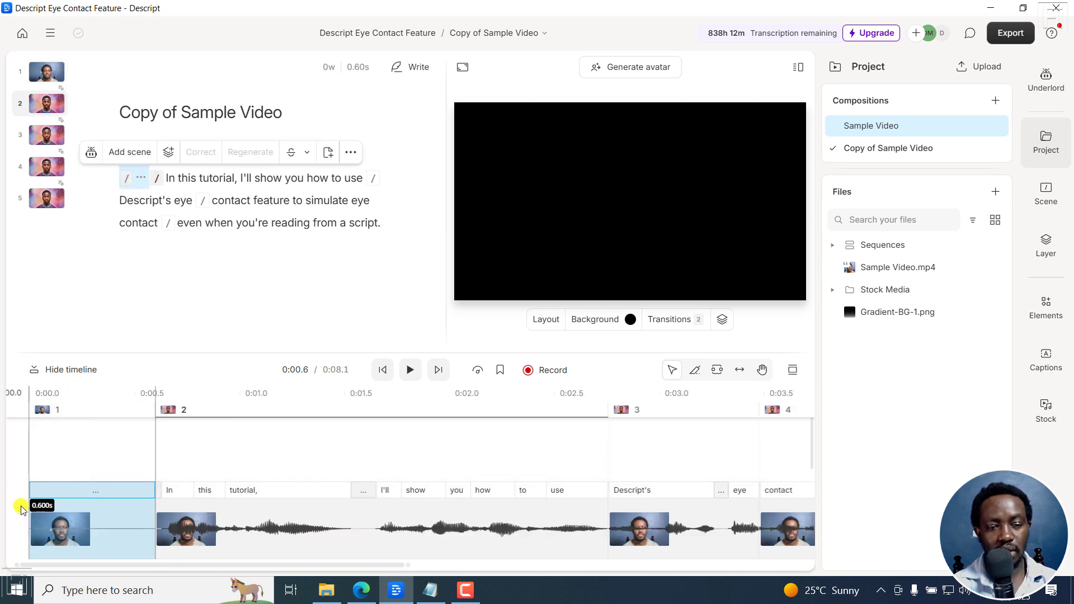
{"action": "key", "text": "Delete"}
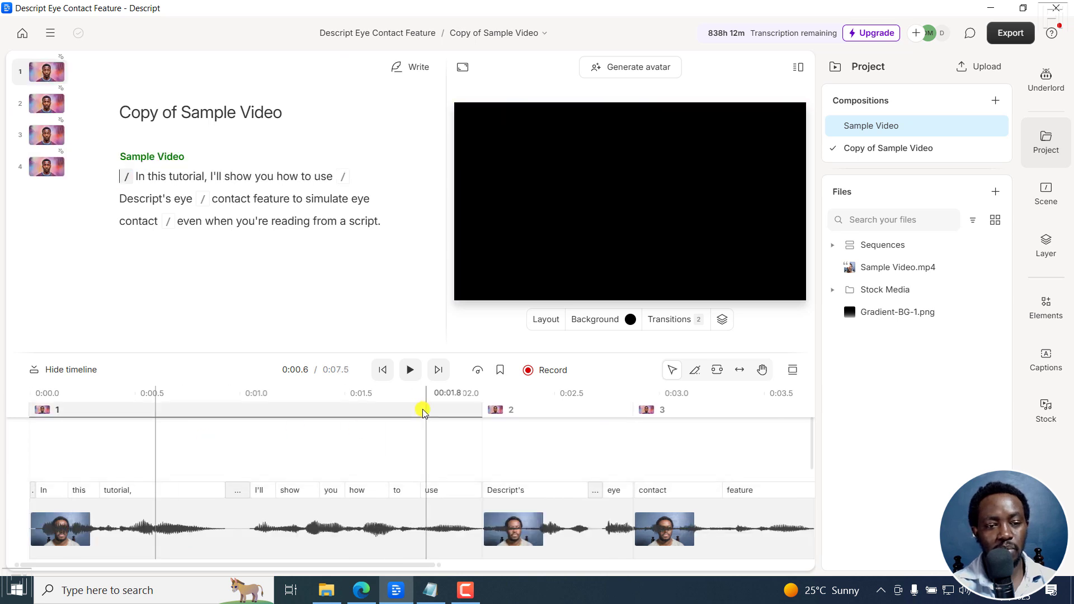
Generate the lip-synced avatar for the Sample Video speaker from the start of the composition.
{"action": "left_click", "coordinate": [383, 369]}
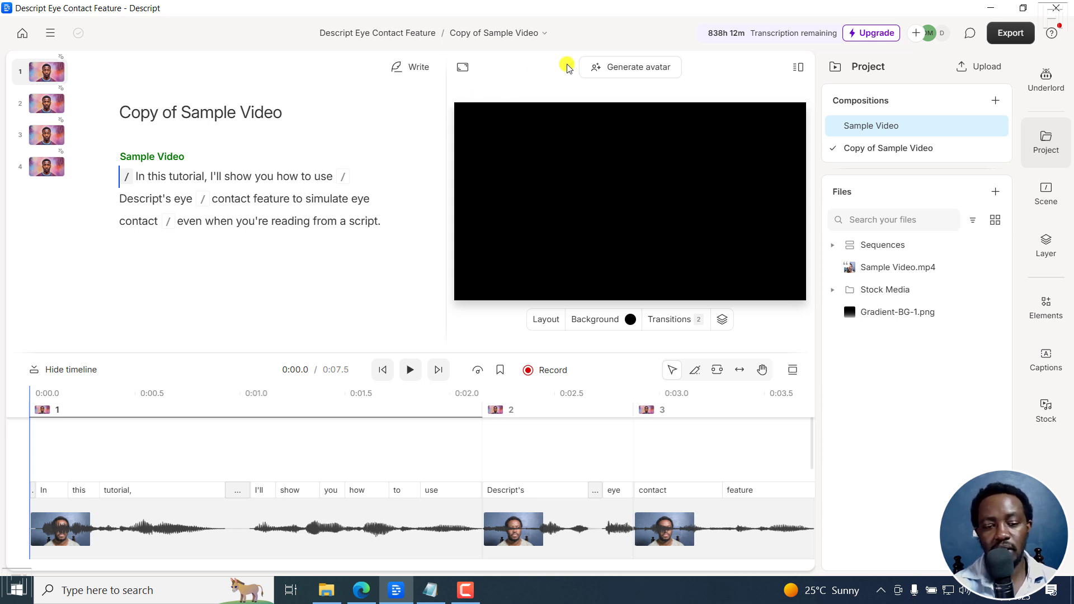
{"action": "left_click", "coordinate": [653, 68]}
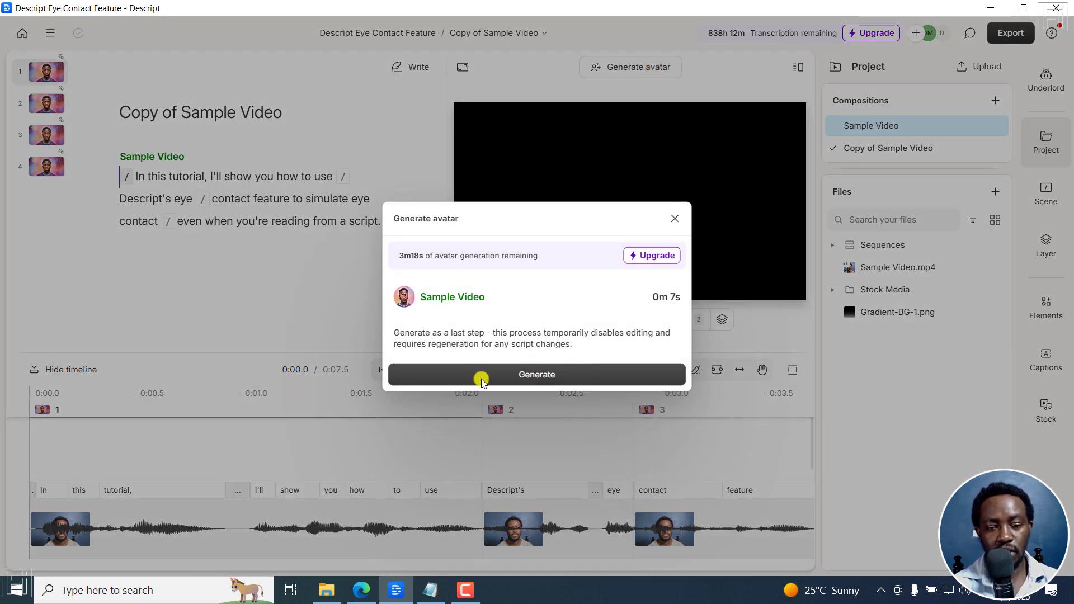
{"action": "left_click", "coordinate": [542, 376]}
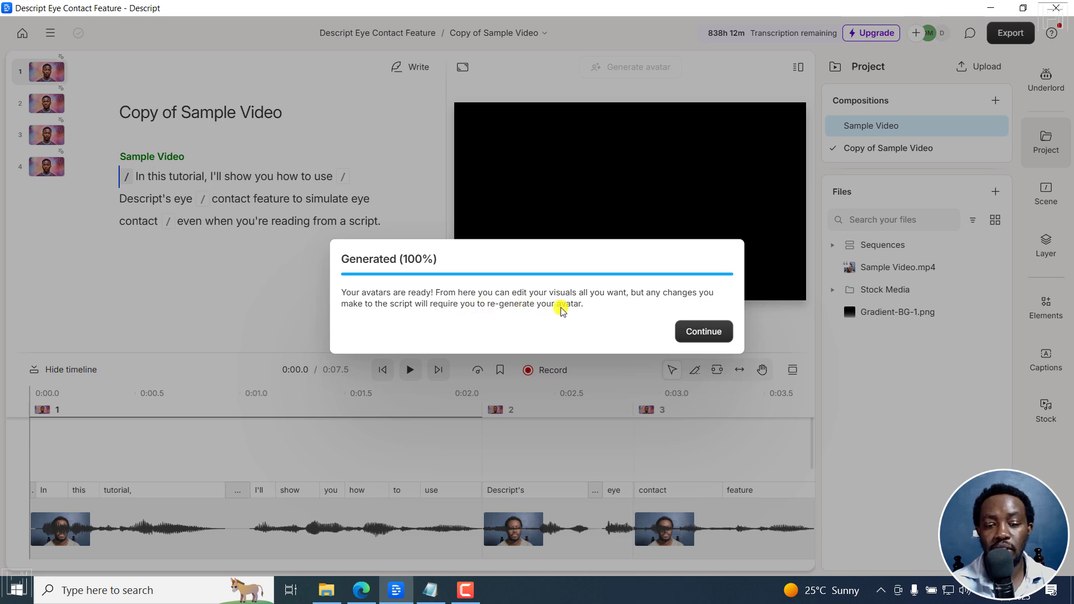
{"action": "left_click", "coordinate": [704, 331]}
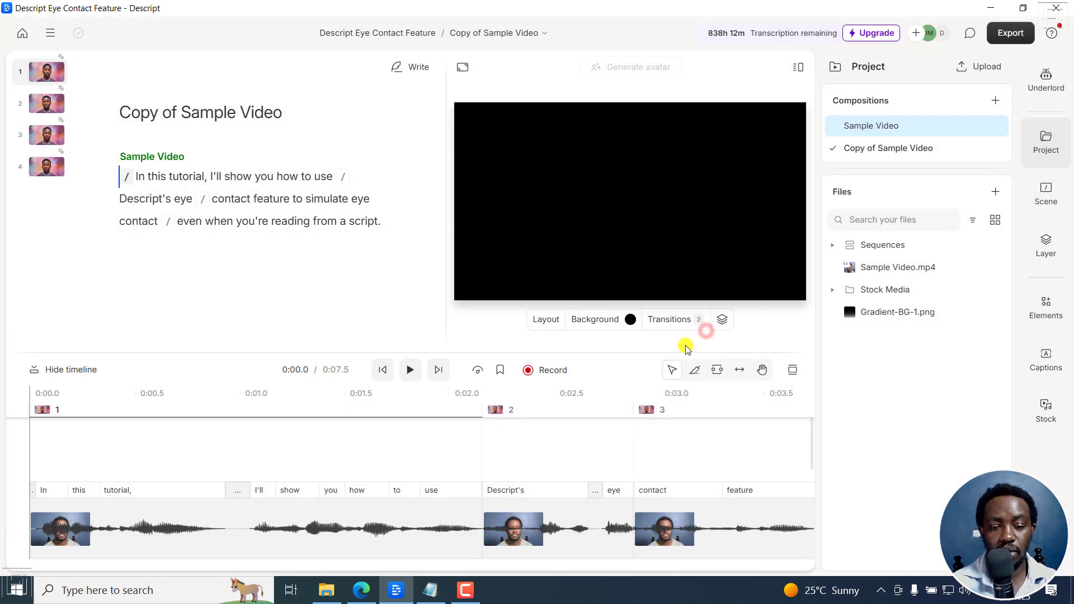
Play the composition through to review the generated avatar, then step back to the scene starting at "contact feature".
{"action": "left_click", "coordinate": [410, 370]}
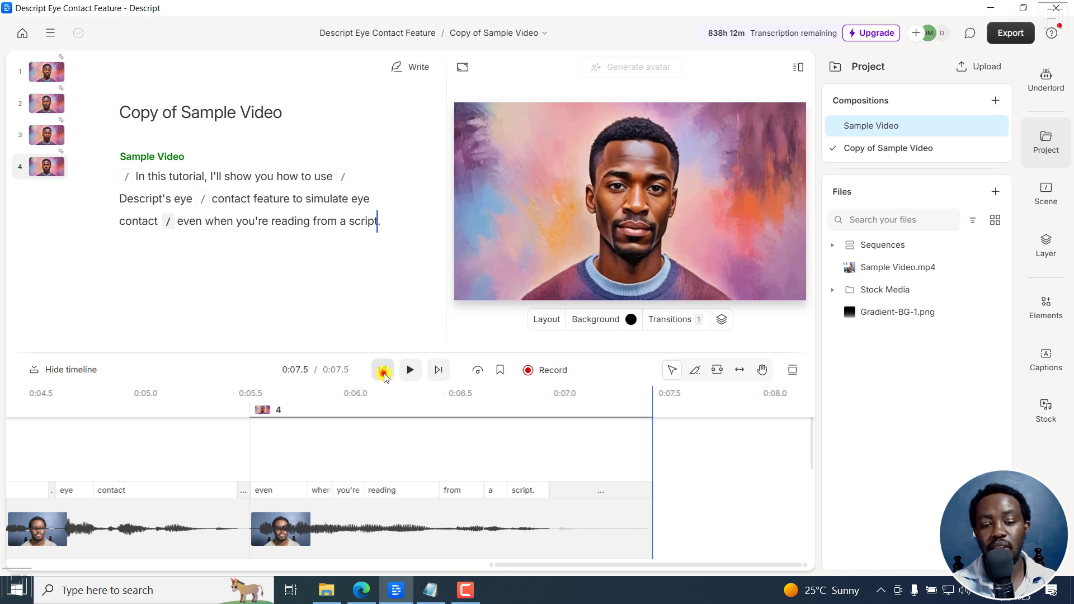
{"action": "left_click", "coordinate": [383, 372]}
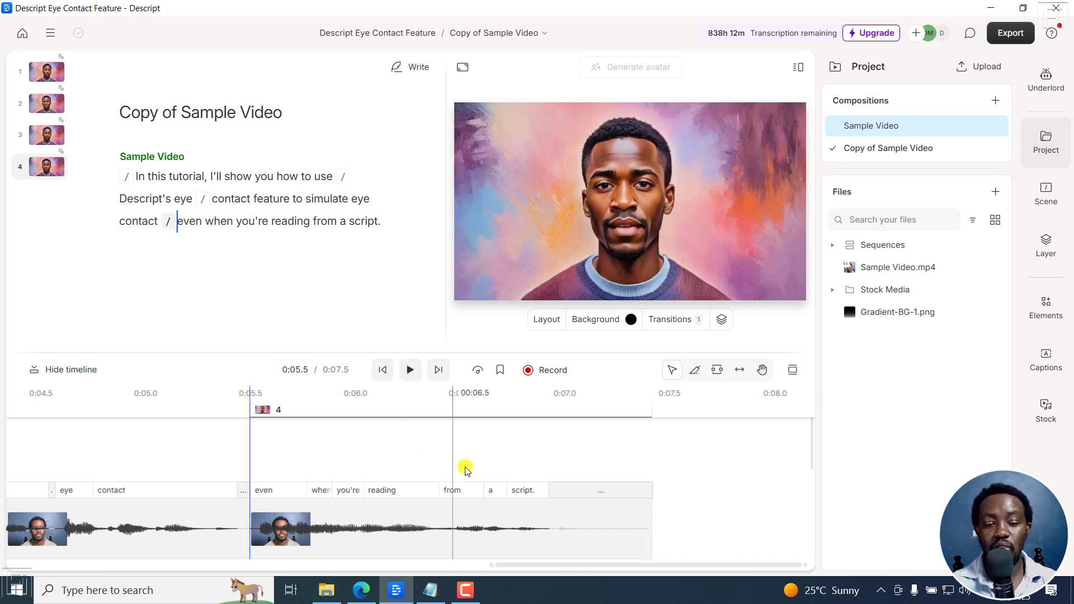
{"action": "left_click", "coordinate": [325, 551]}
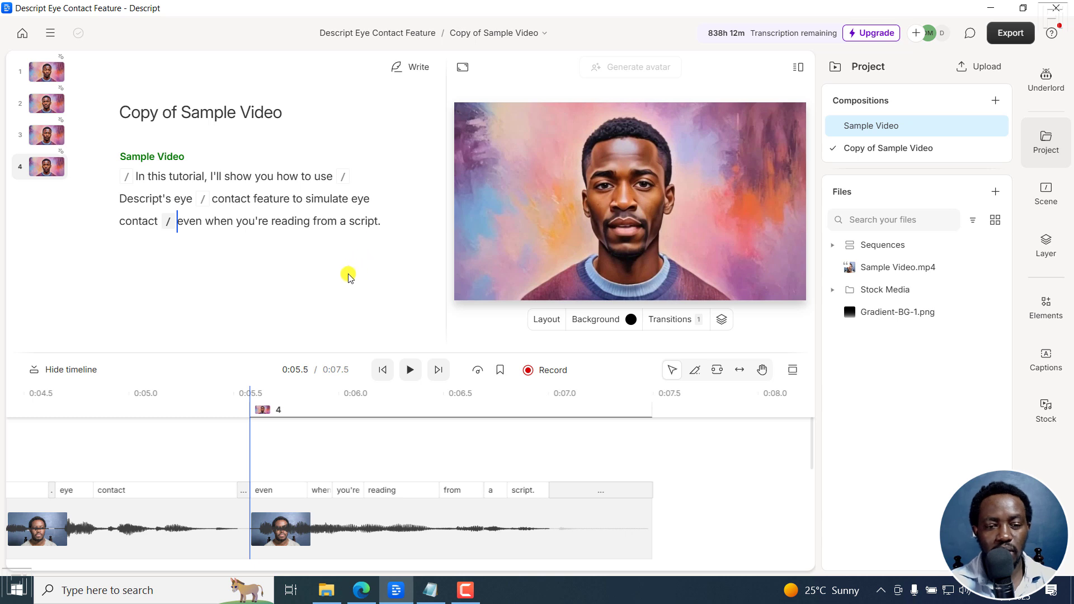
{"action": "left_click", "coordinate": [383, 371]}
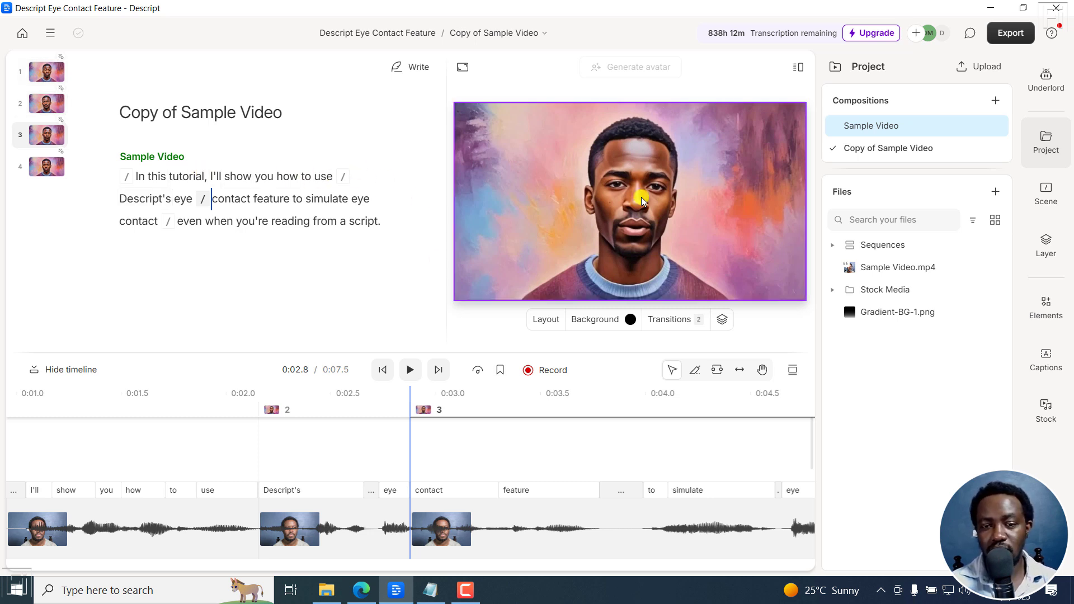
Replace the Sample Video speaker's avatar with the gallery's cartoon man in a purple-blue suit and tie, and dismiss the generation tip.
{"action": "left_click", "coordinate": [153, 156]}
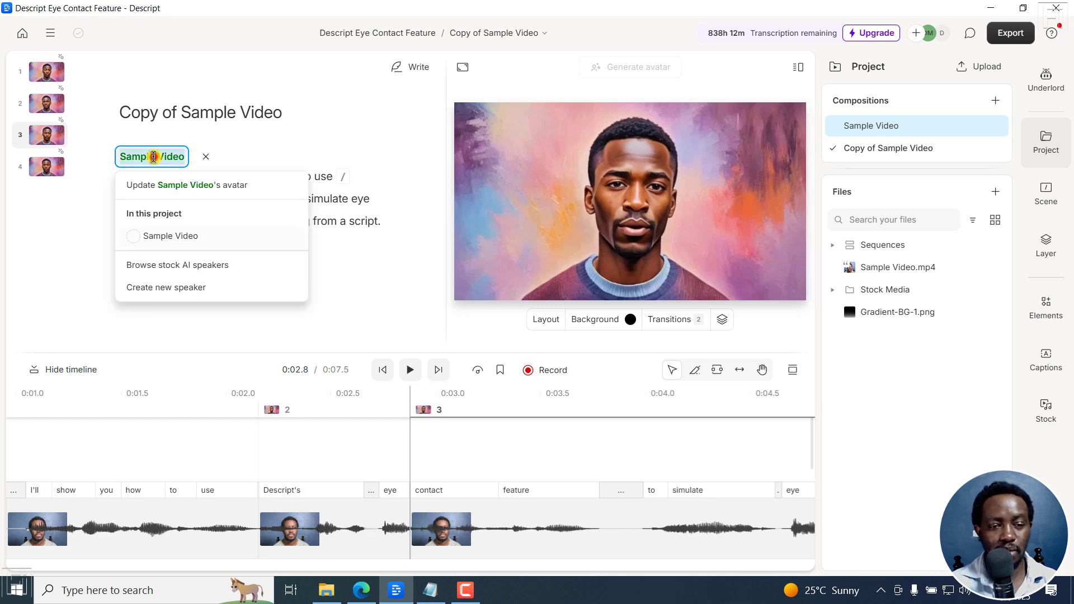
{"action": "left_click", "coordinate": [232, 187]}
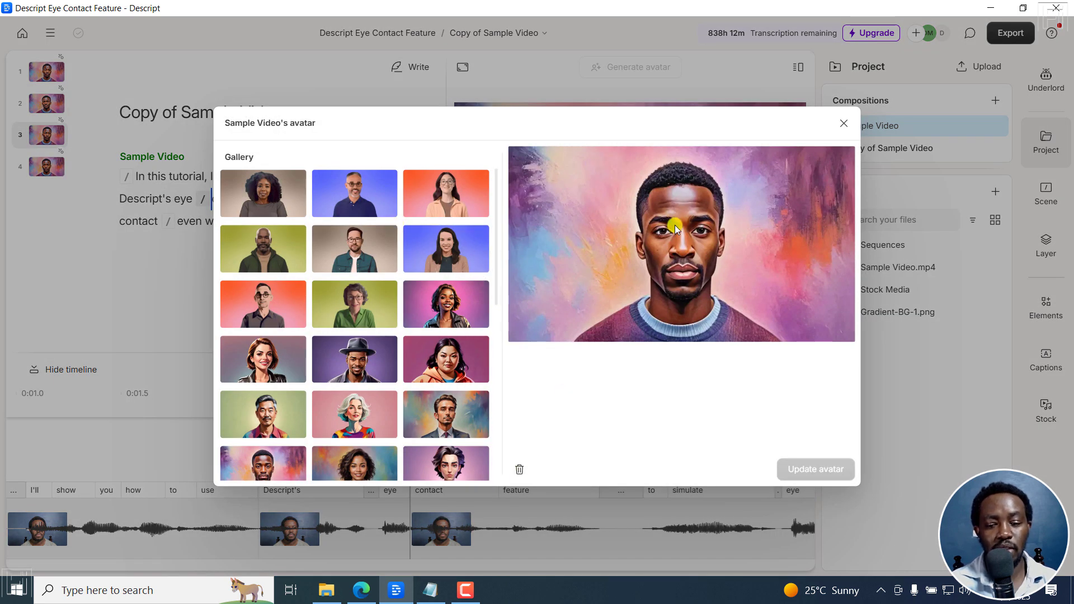
{"action": "left_click", "coordinate": [519, 470]}
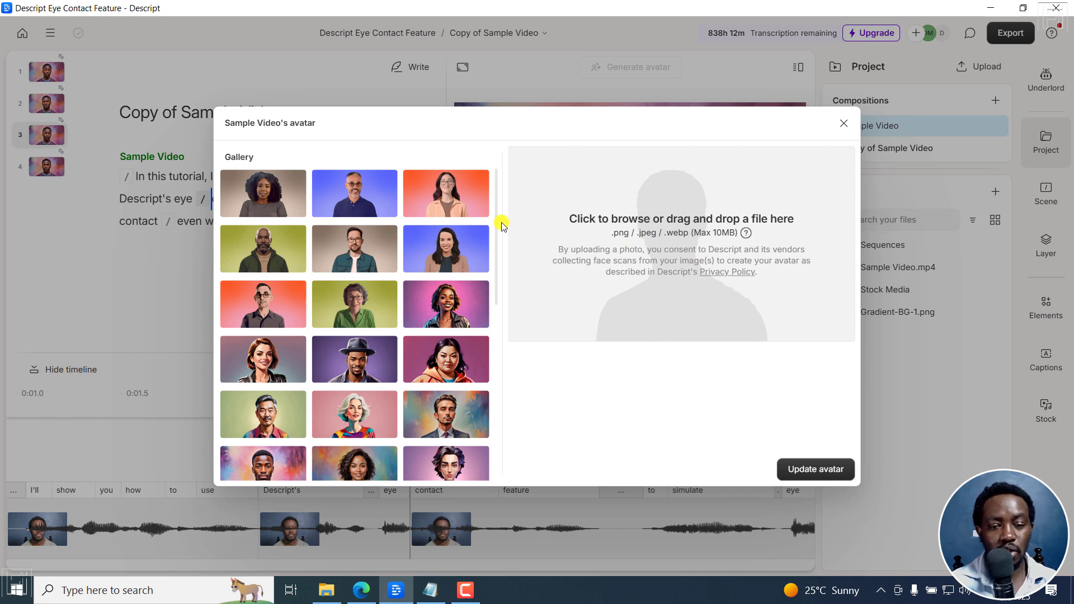
{"action": "left_click_drag", "start_coordinate": [494, 220], "coordinate": [502, 421]}
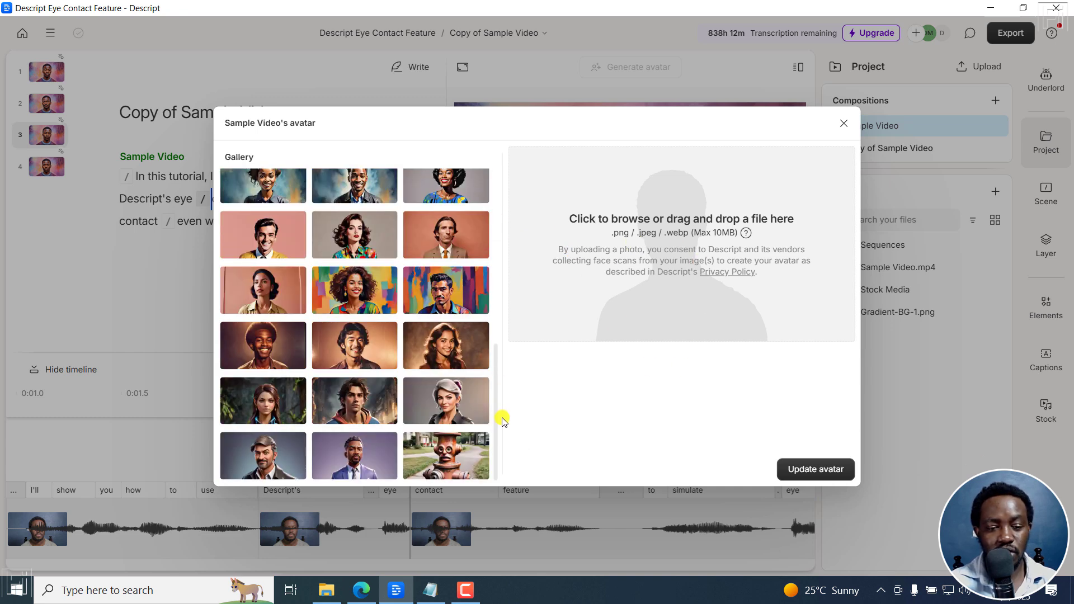
{"action": "left_click", "coordinate": [358, 457]}
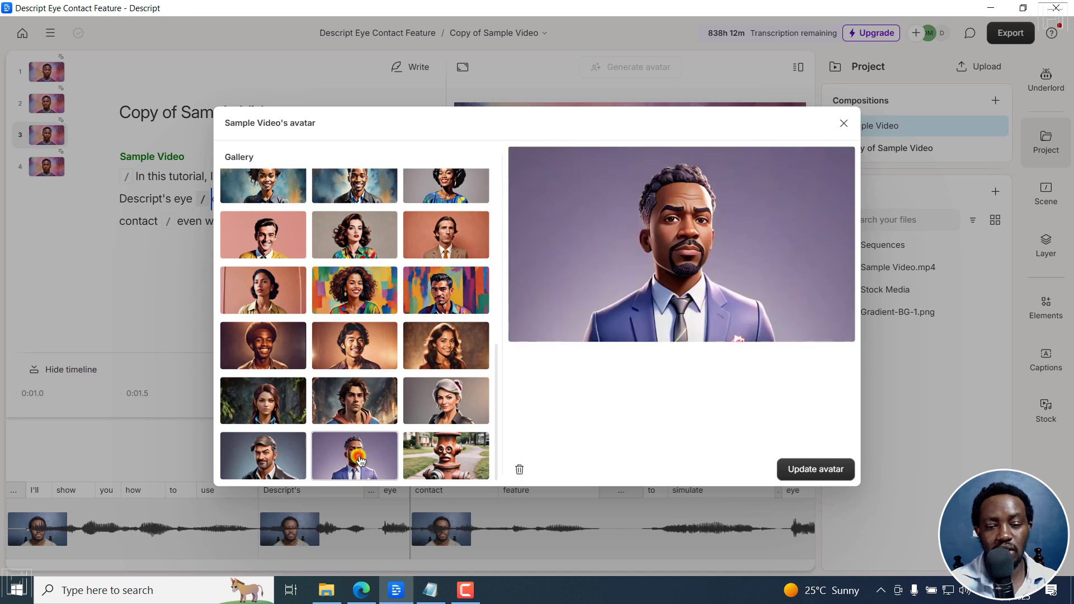
{"action": "left_click", "coordinate": [815, 474]}
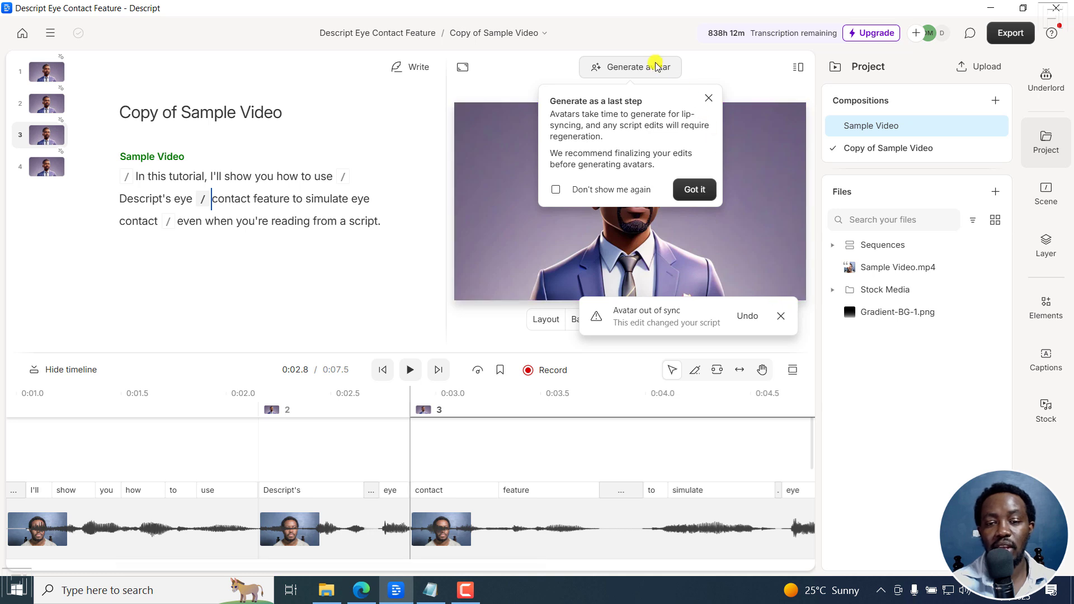
{"action": "left_click", "coordinate": [709, 99]}
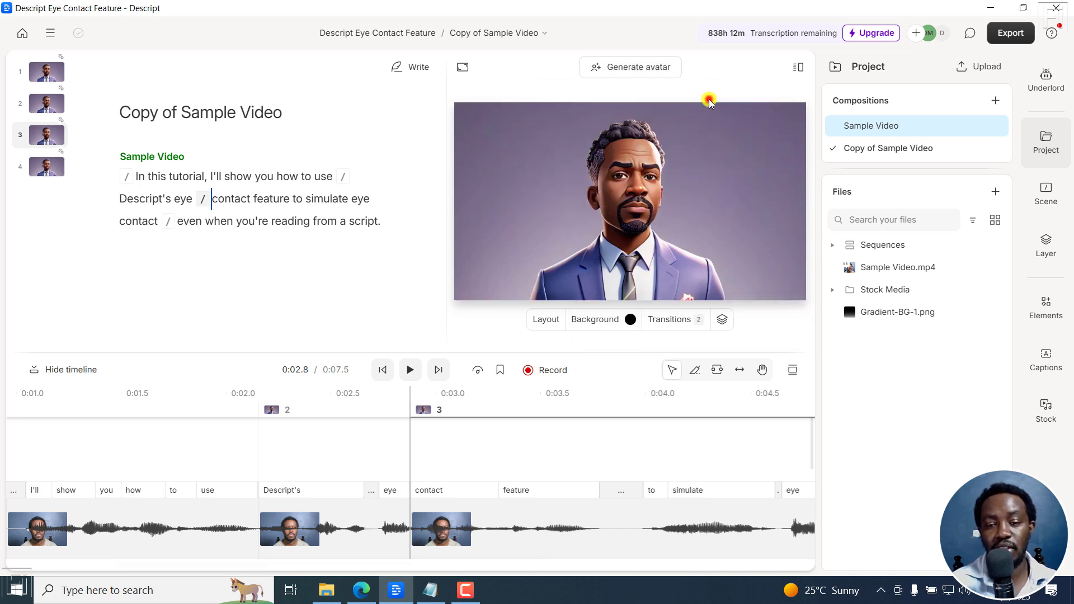